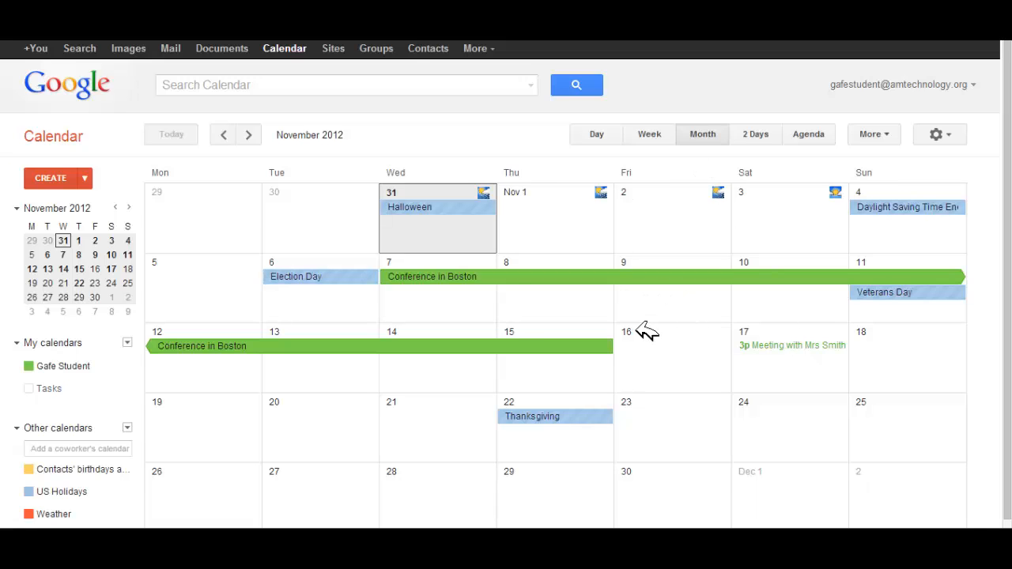
- Switch the calendar to the week view and advance to the week of Nov 26 – Dec 2, 2012
left_click(653, 135)
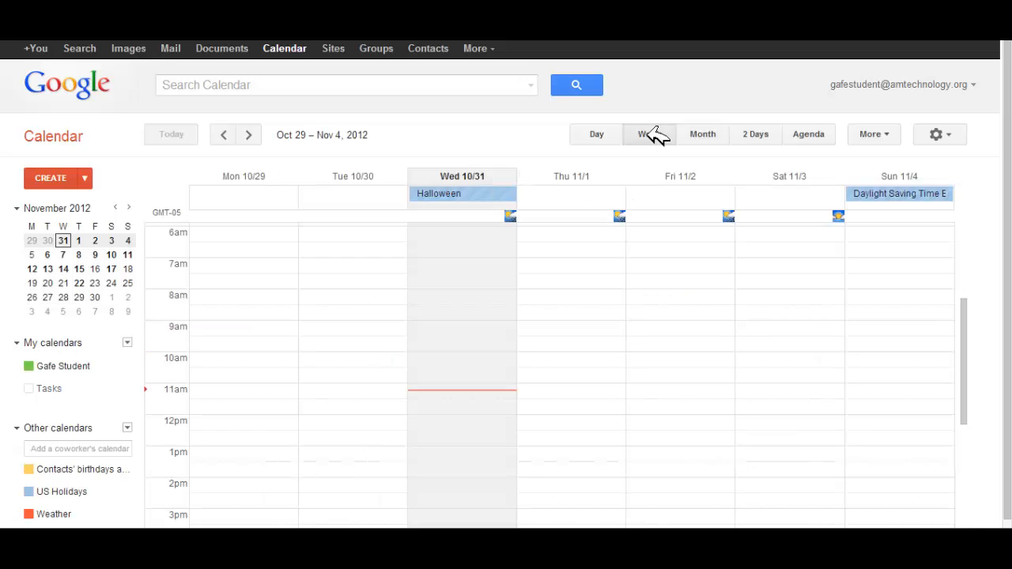
left_click(251, 133)
left_click(252, 133)
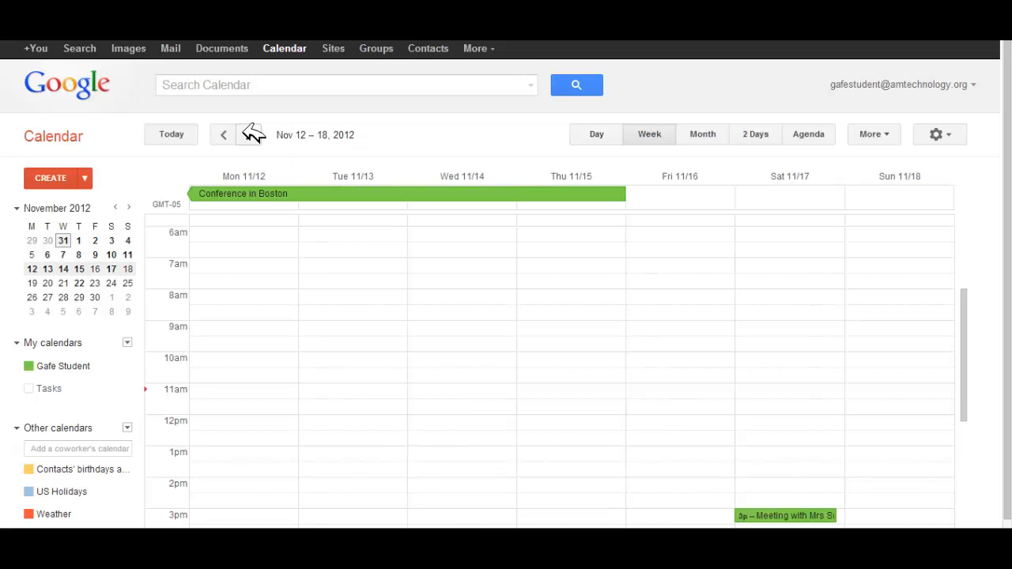
left_click(251, 133)
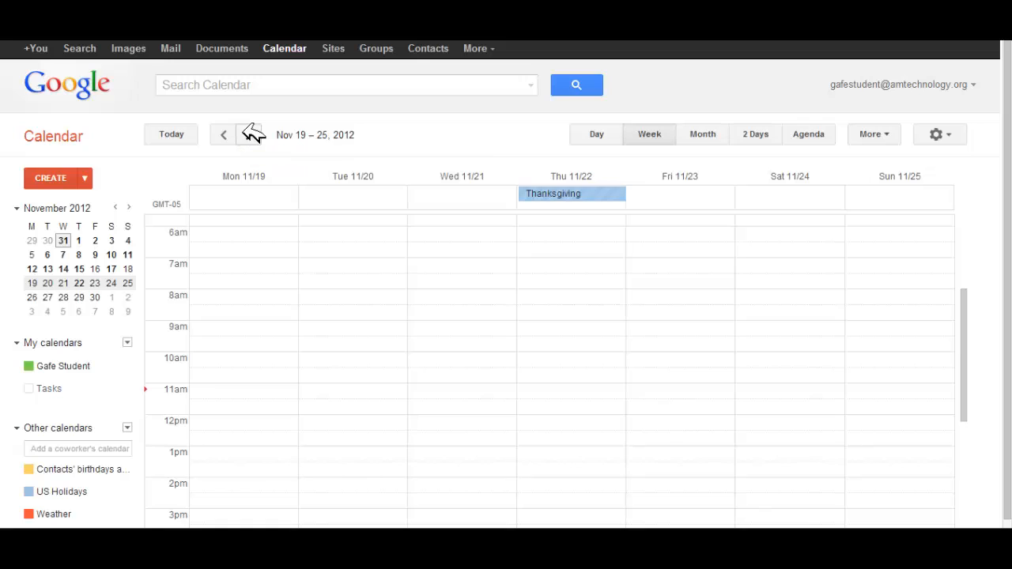
left_click(251, 133)
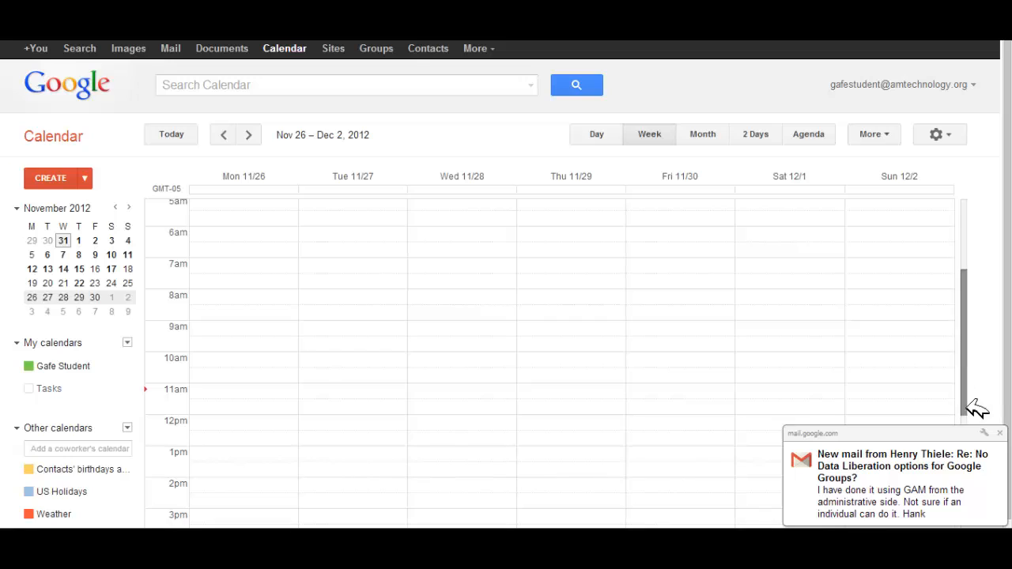
left_click(1001, 432)
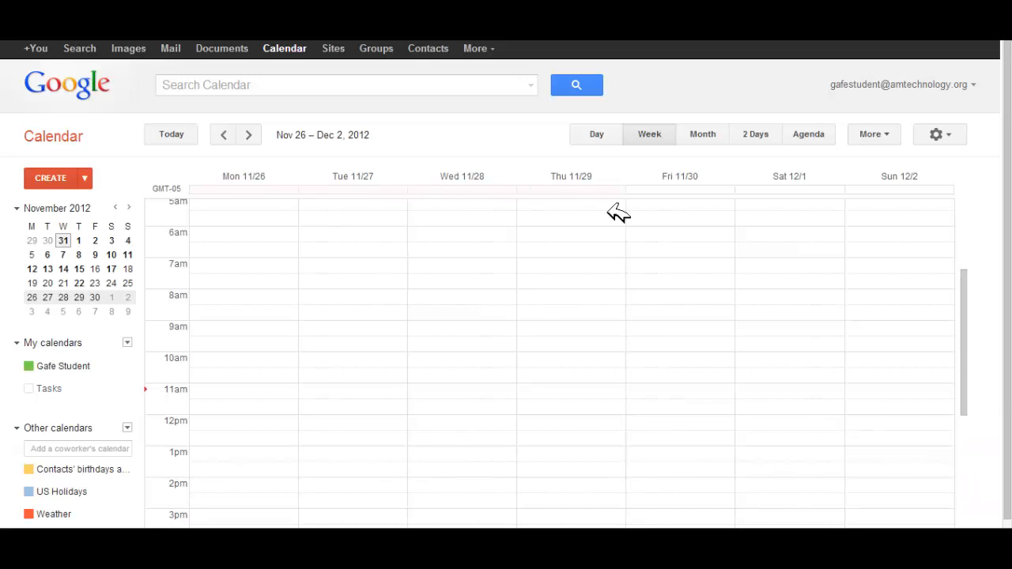
- Create an all-day event titled "CMC Conference in Manchester NH" spanning Monday, November 26 to Thursday, November 29
left_click_drag(609, 187, 609, 187)
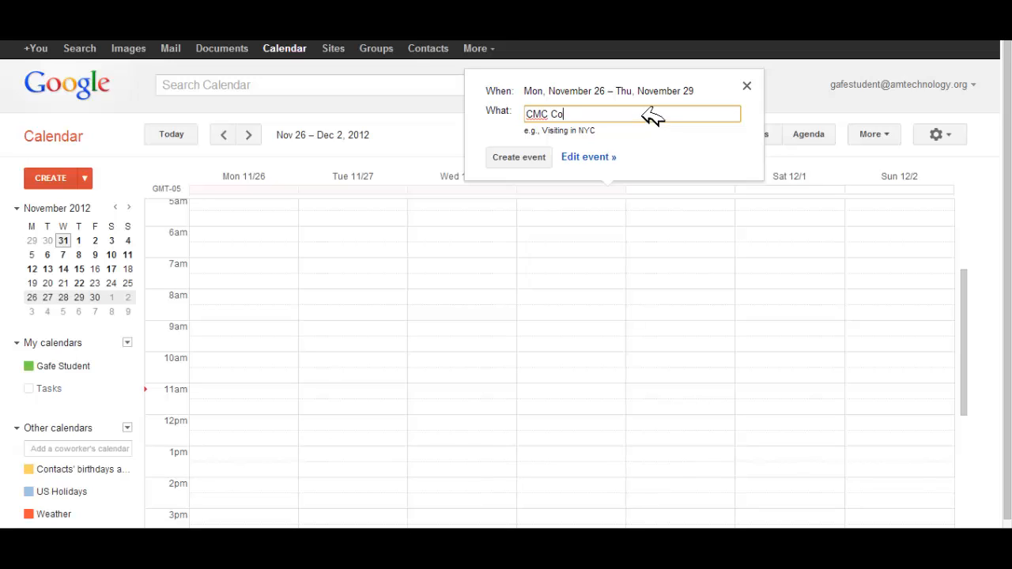
type("CMC Conference in Manchester NH")
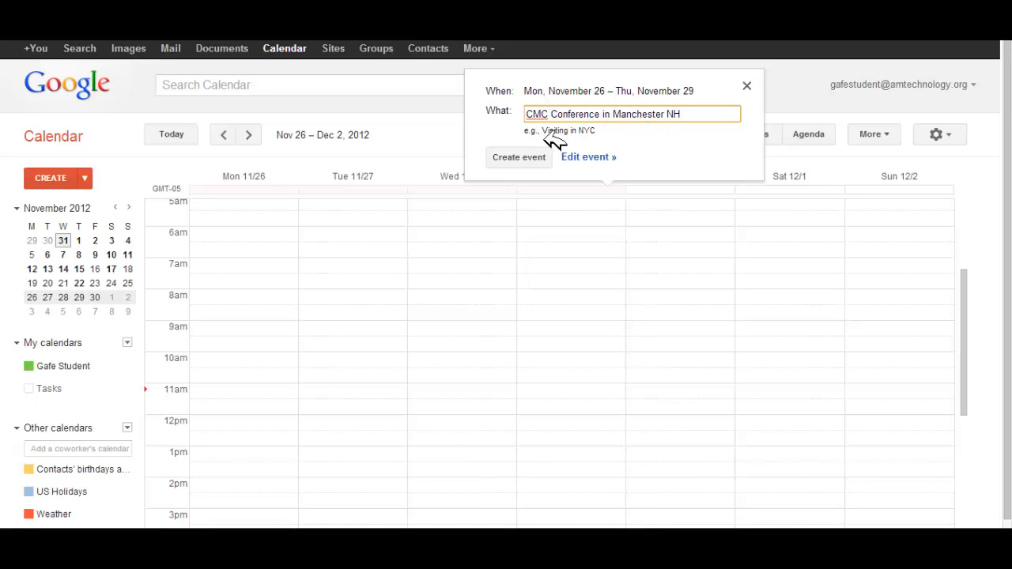
left_click(536, 156)
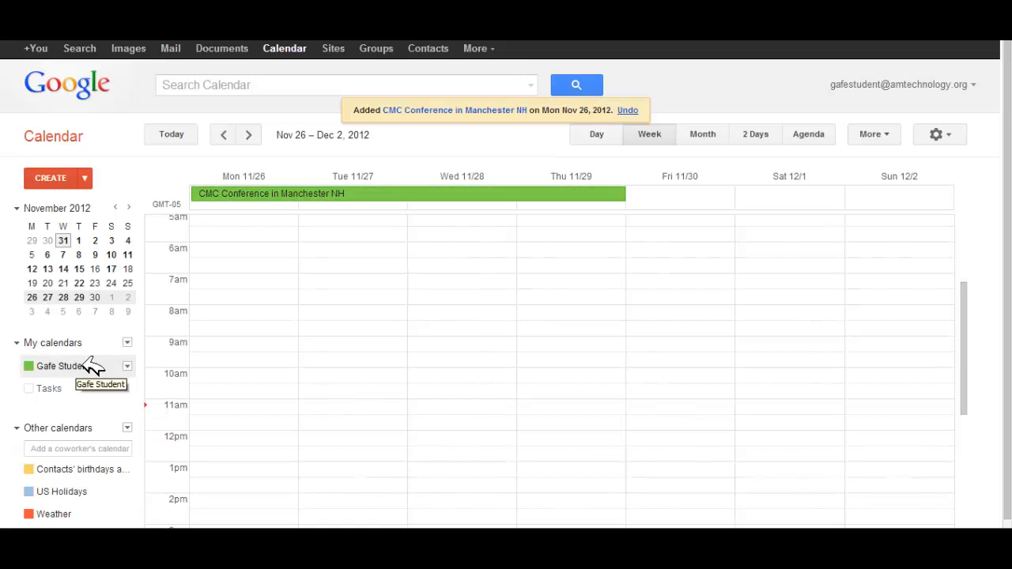
- Switch the calendar to the month view and advance to December 2012
left_click(702, 133)
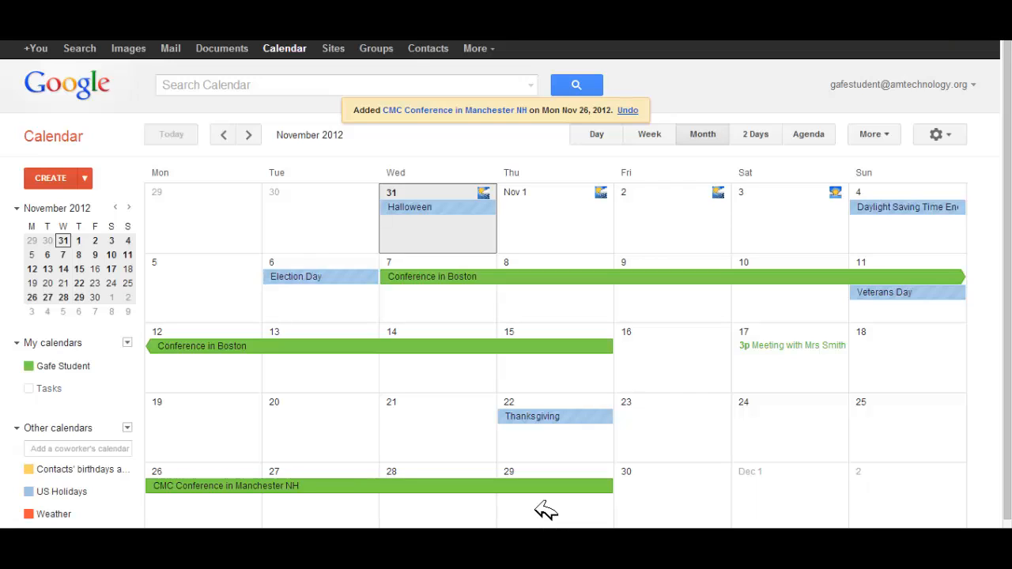
left_click(258, 133)
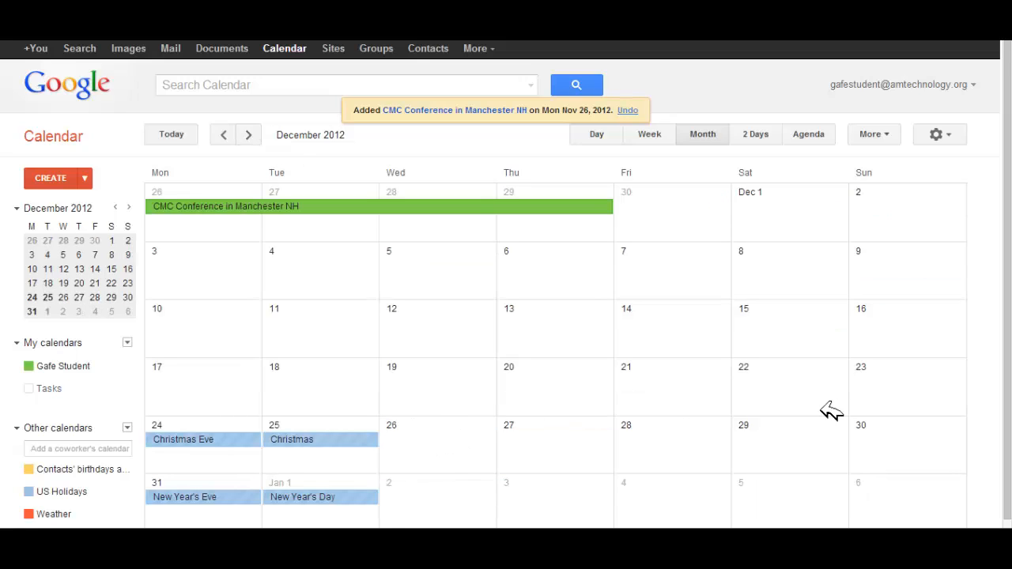
- Create an event titled "Florida 12/16-12/29" on Wednesday, December 26
left_click(439, 437)
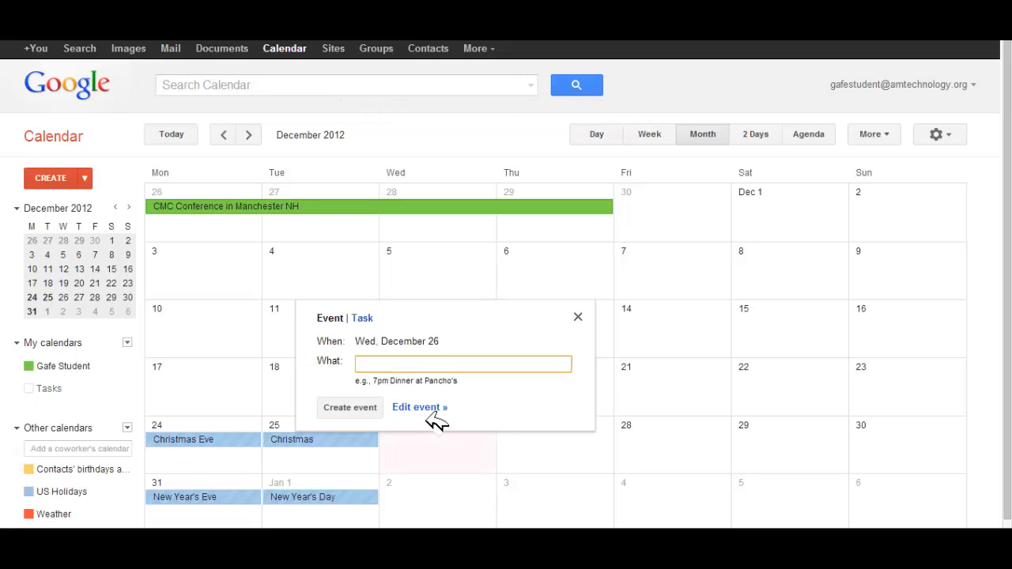
type("Florida")
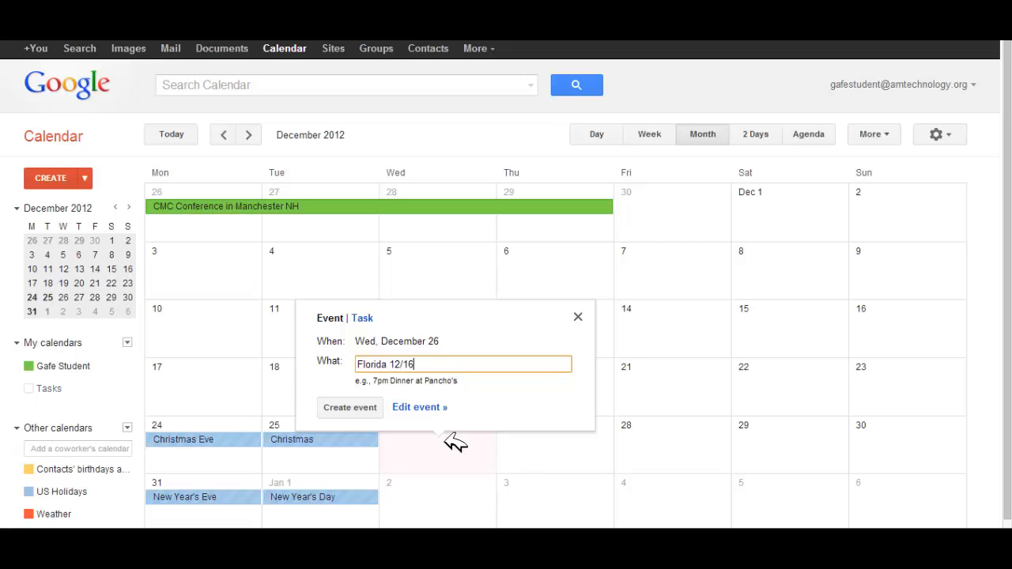
type("12/16-12/29")
key("Return")
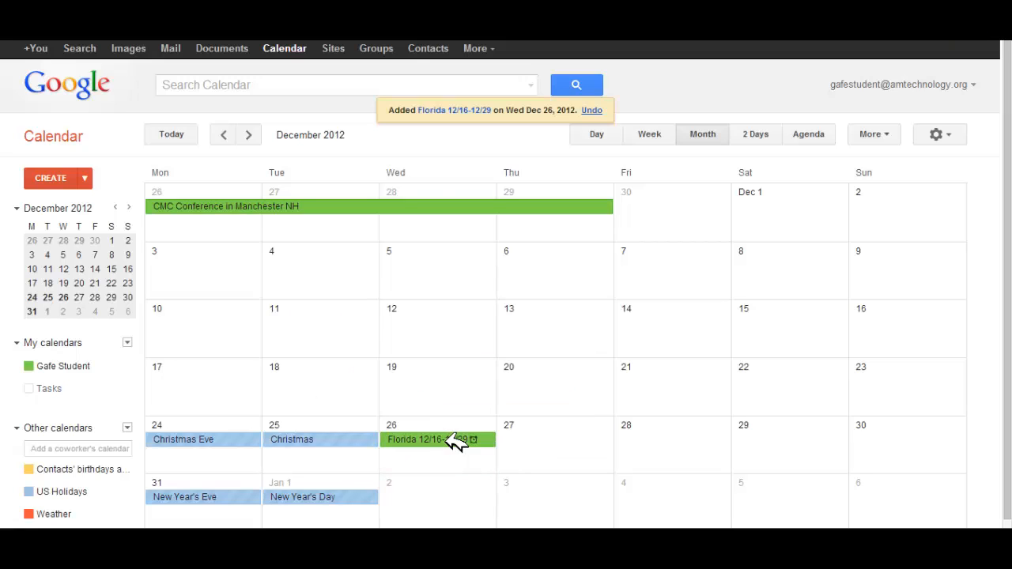
- Correct the title of the December 26 Florida event to "Florida 12/26-12/29" and save it
left_click(462, 441)
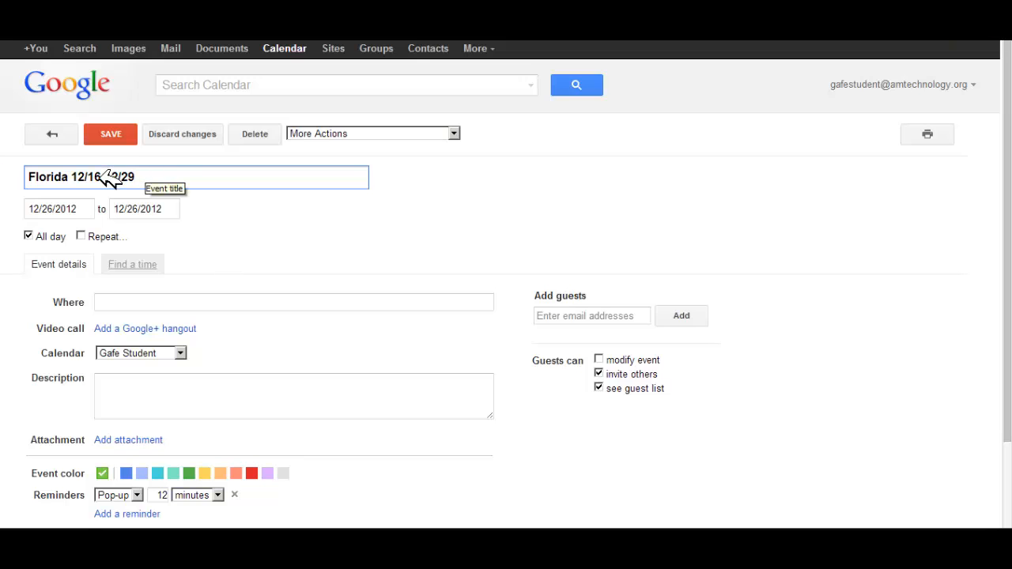
left_click(101, 177)
key("BackSpace")
key("BackSpace")
type("2")
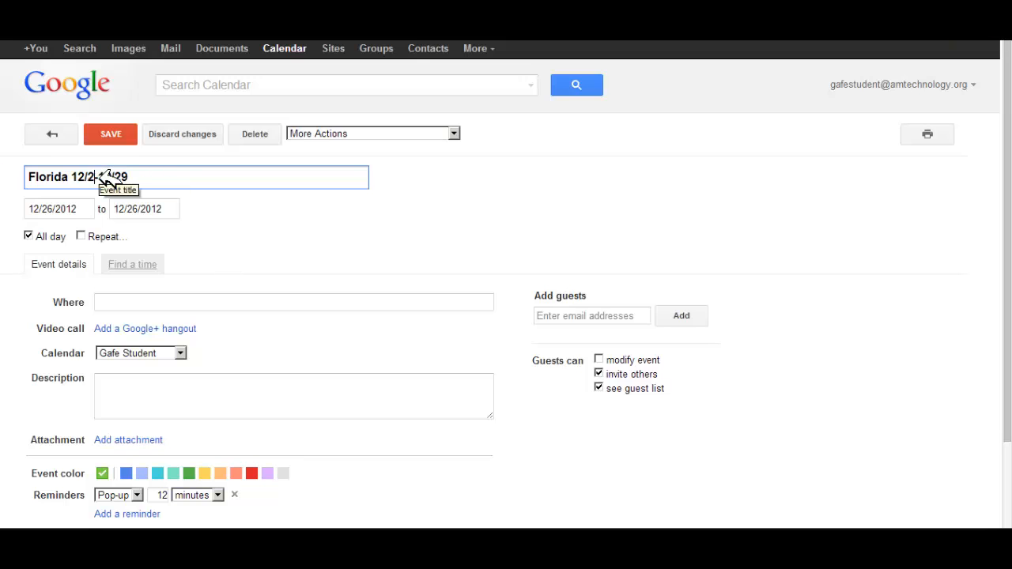
type("6")
left_click(111, 135)
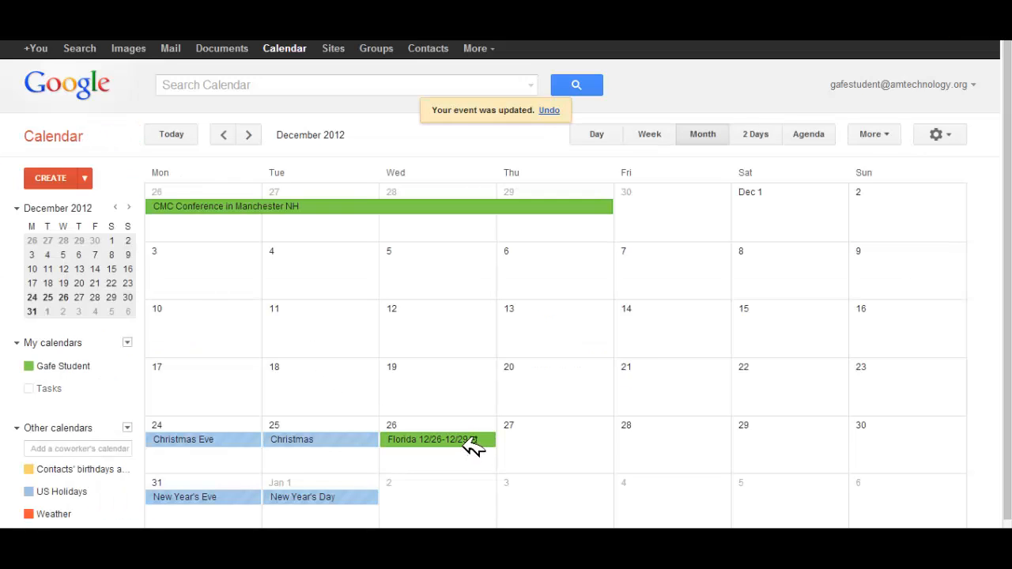
- Reword the title of the December 26 event to "Florida 12/26 through 12/29" and save it
double_click(474, 443)
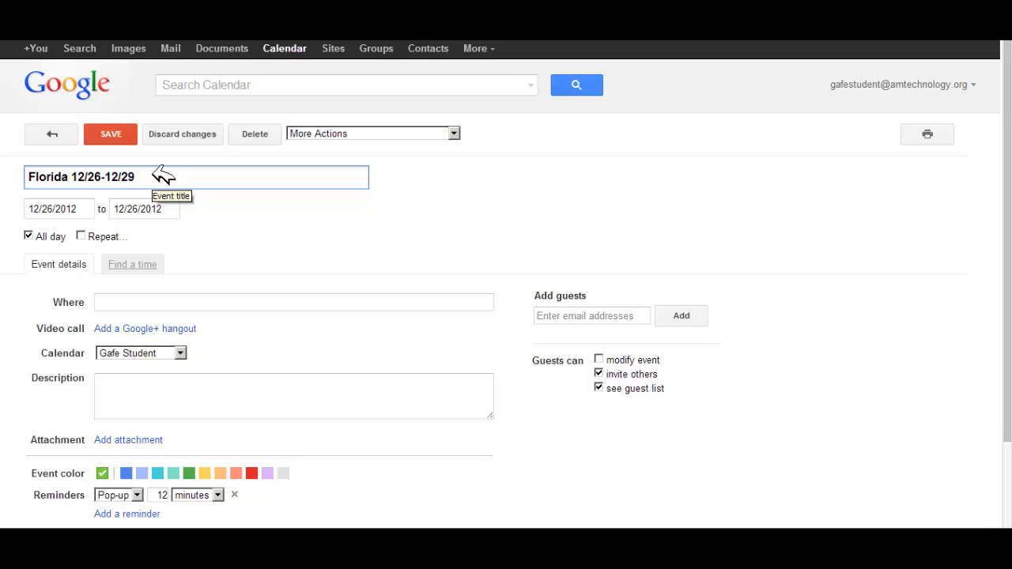
key("BackSpace")
key("BackSpace")
key("BackSpace")
key("BackSpace")
key("BackSpace")
key("BackSpace")
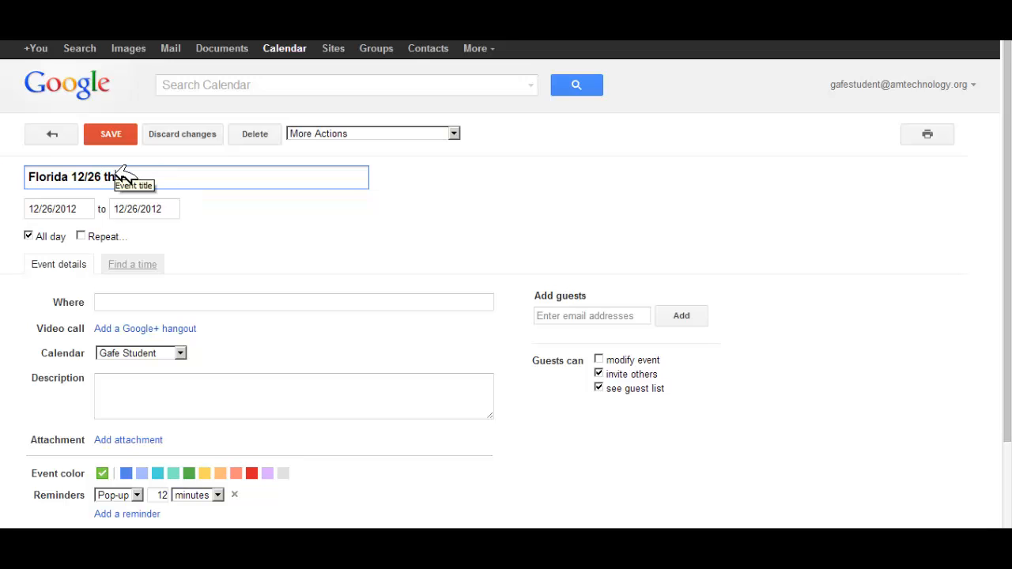
type("through 12/29")
left_click(121, 134)
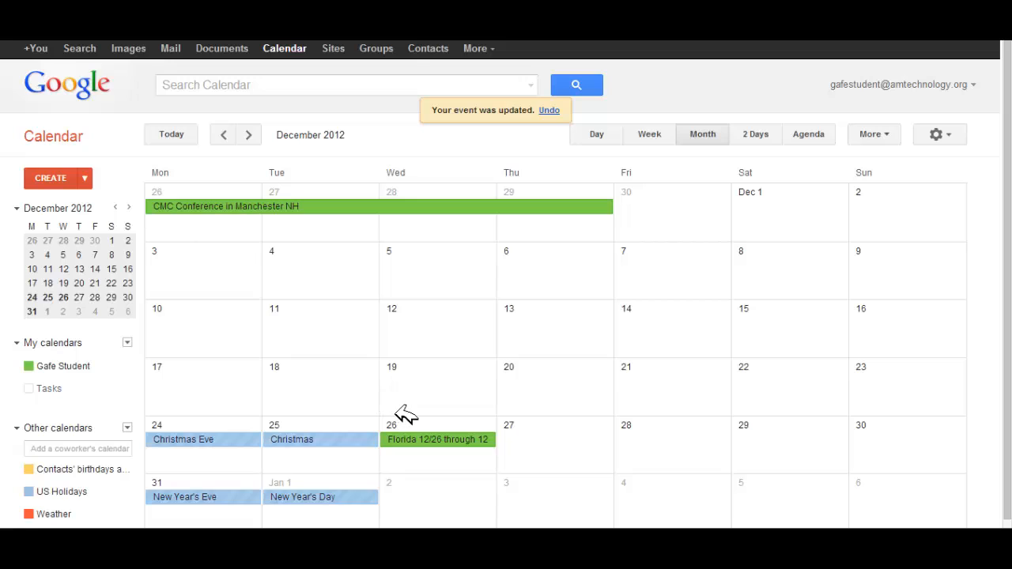
- Delete the Florida event on December 26
left_click(422, 436)
key("Delete")
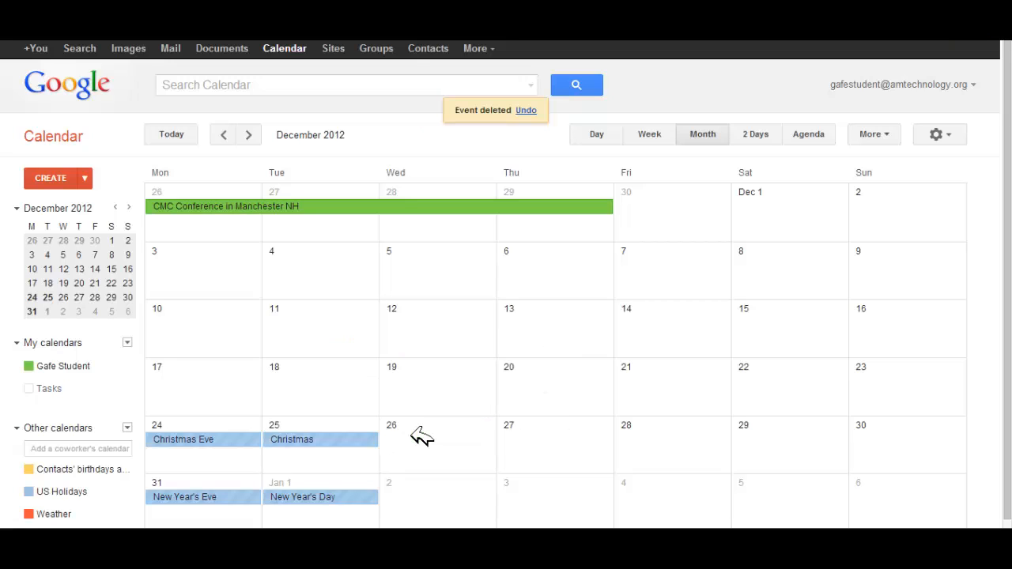
- Create and save an all-day event titled "Florida Vacation" running from 12/26/2012 to 12/29/2012
left_click(421, 435)
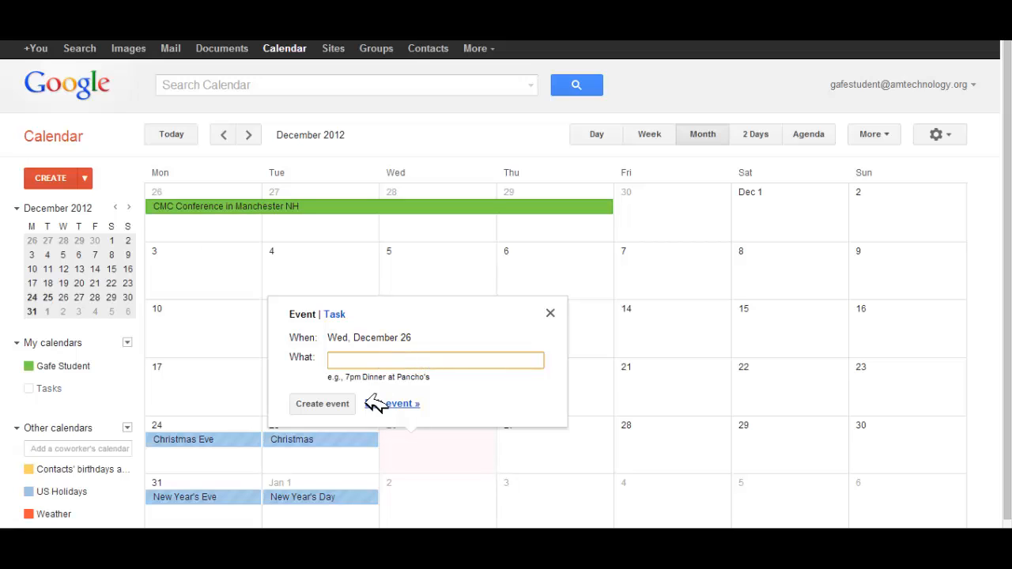
left_click(399, 404)
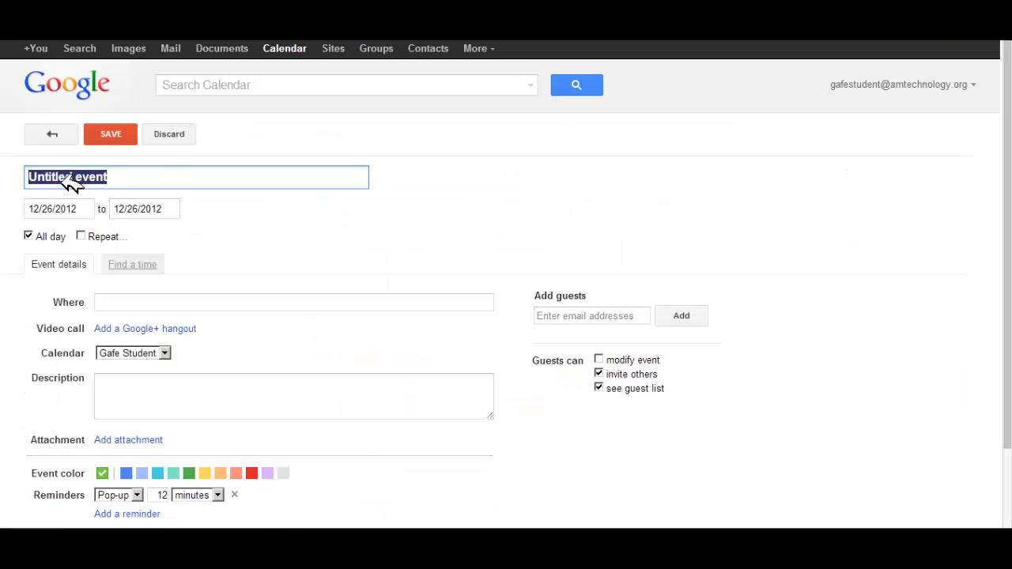
left_click(156, 208)
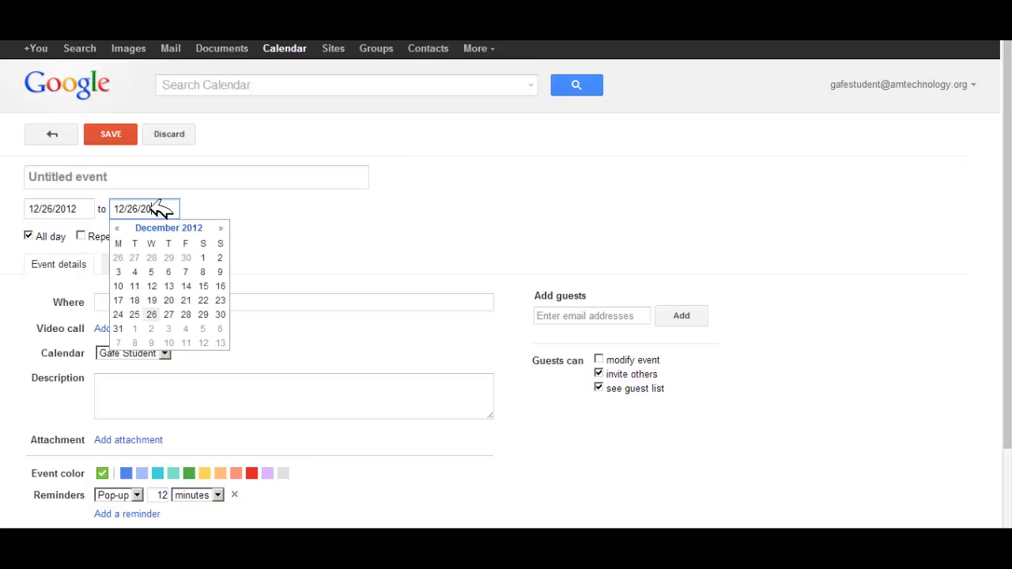
left_click(203, 314)
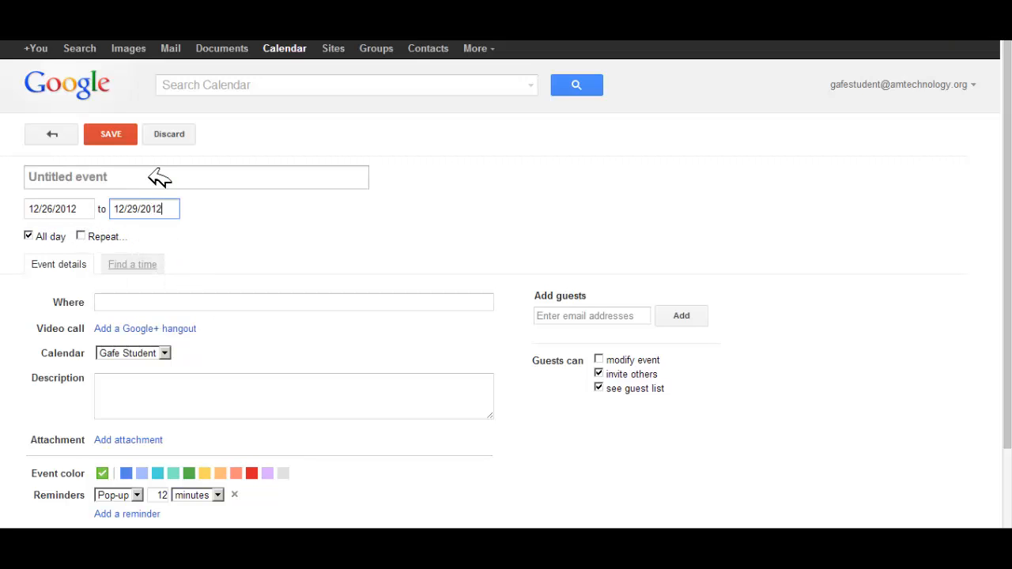
left_click(158, 177)
type("Florida Vacation")
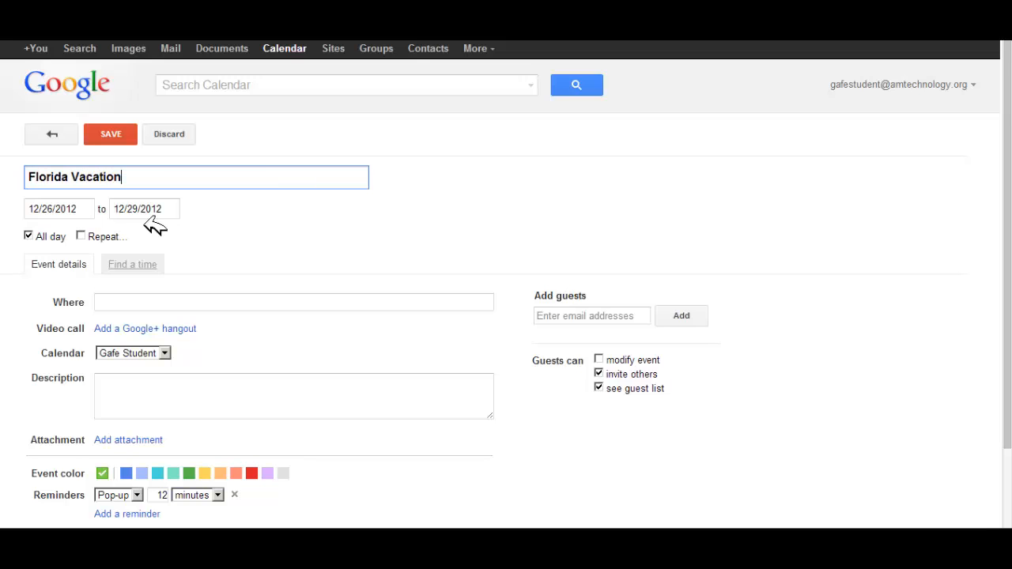
left_click(103, 305)
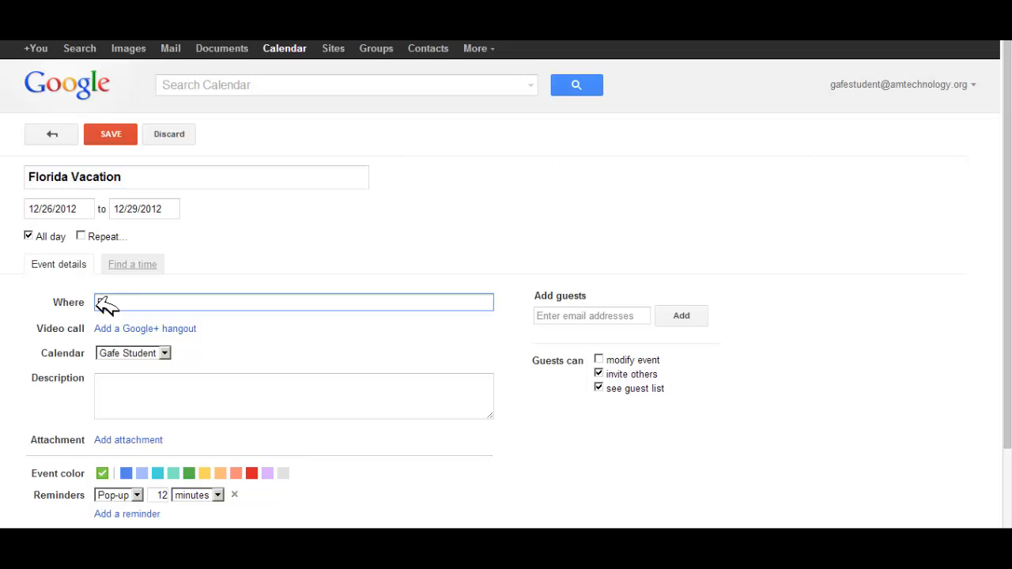
left_click(120, 134)
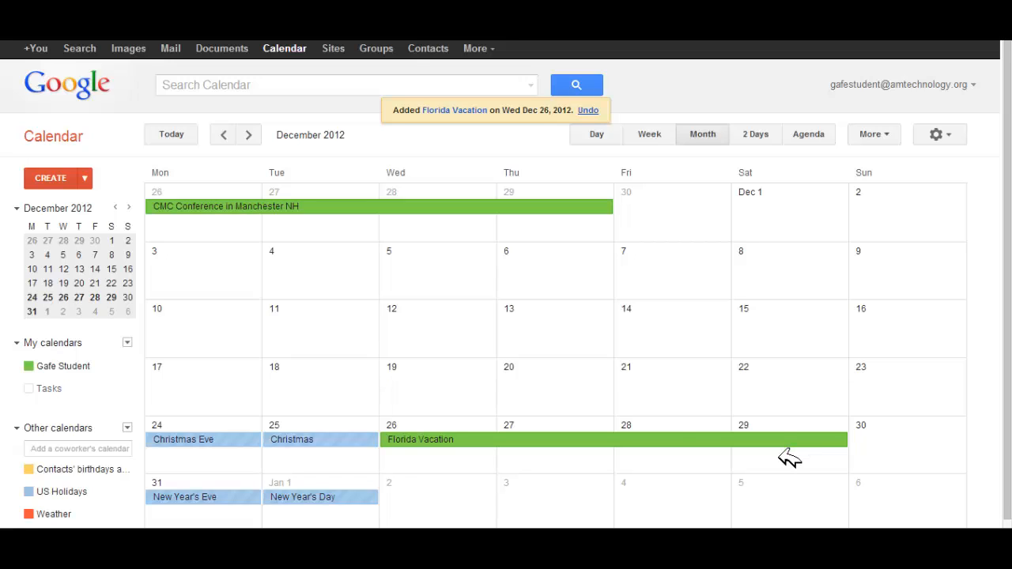
- Start a new event titled "FETC Conference" with start date 1/15/2013 and end date 1/19/2013
left_click(57, 178)
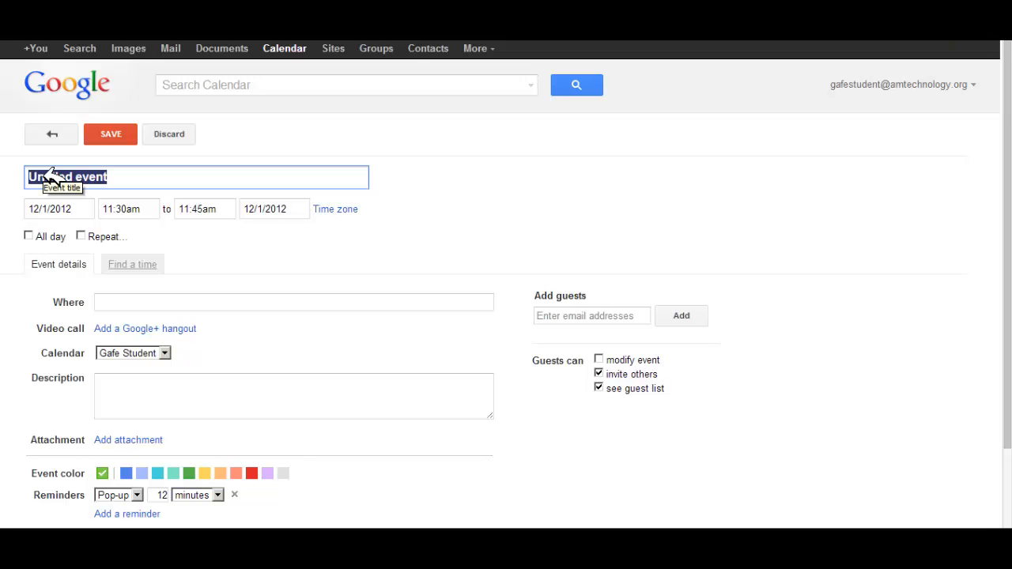
left_click(81, 211)
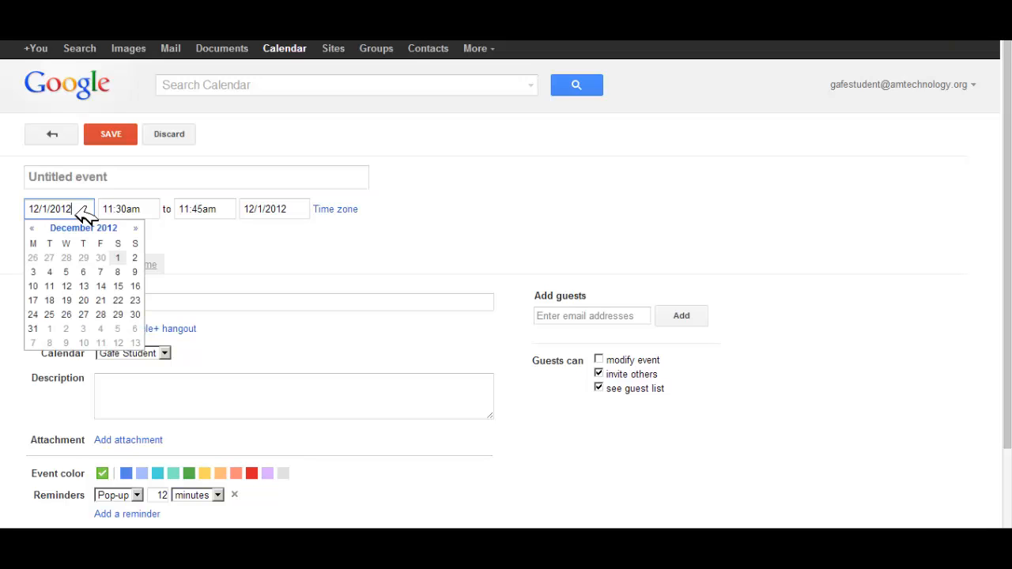
left_click(135, 228)
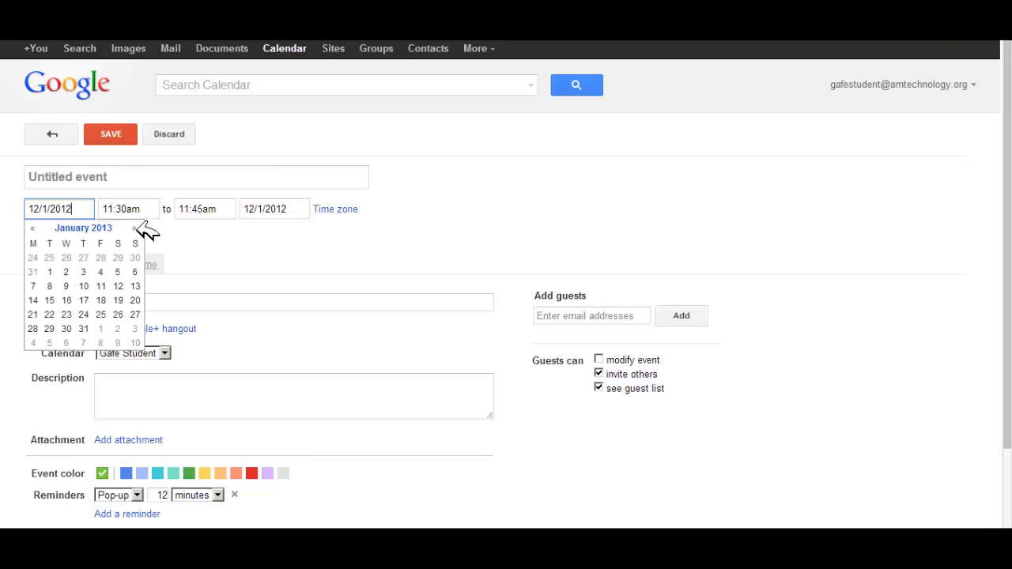
left_click(49, 300)
left_click(136, 177)
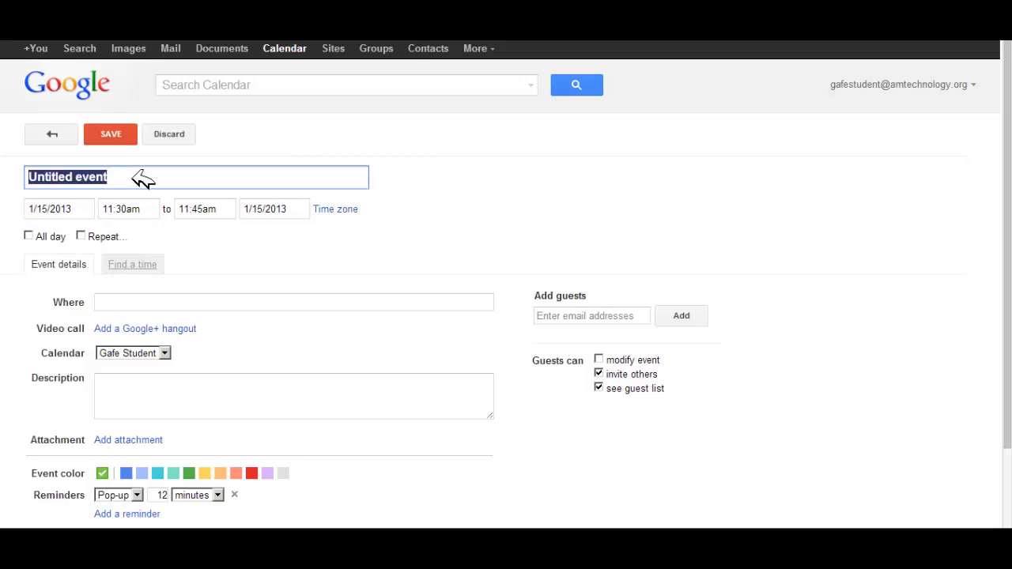
key("BackSpace")
type("FETC C")
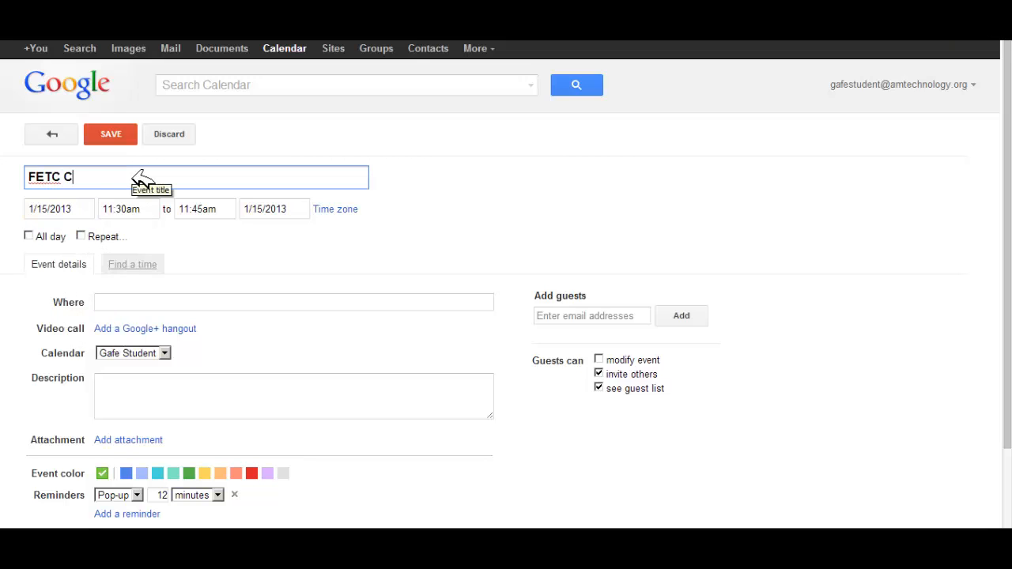
type("onference")
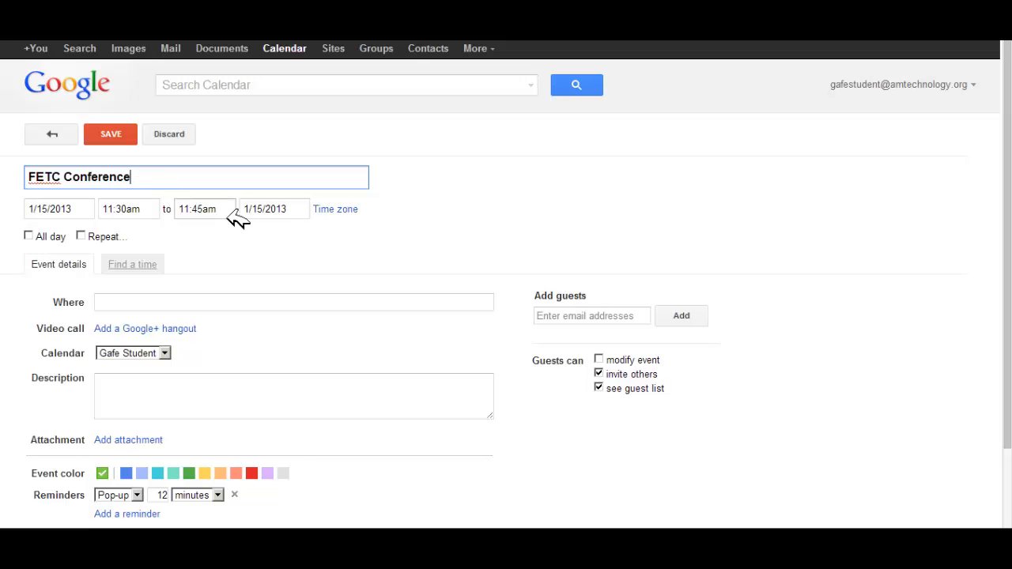
left_click(277, 209)
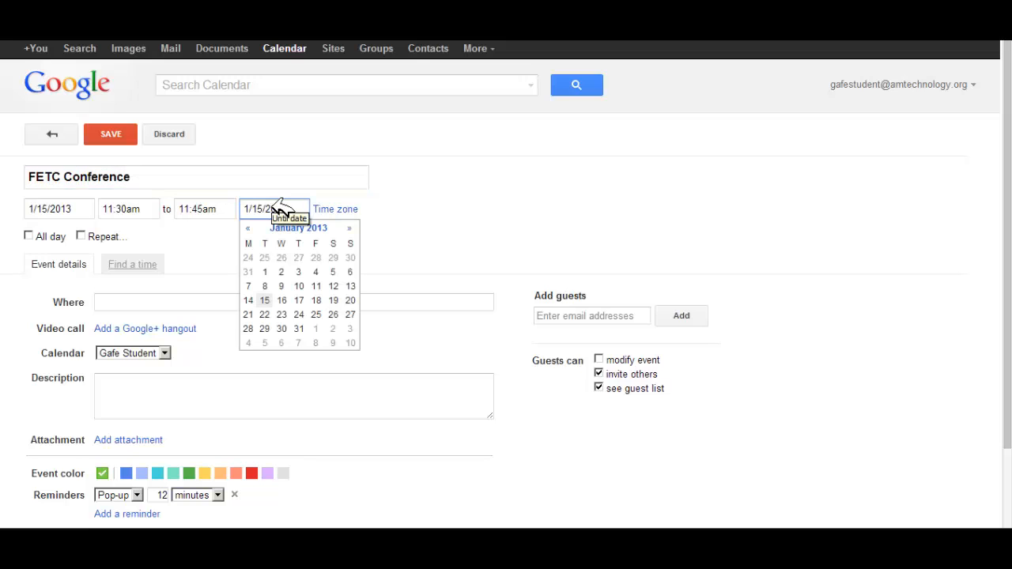
left_click(342, 294)
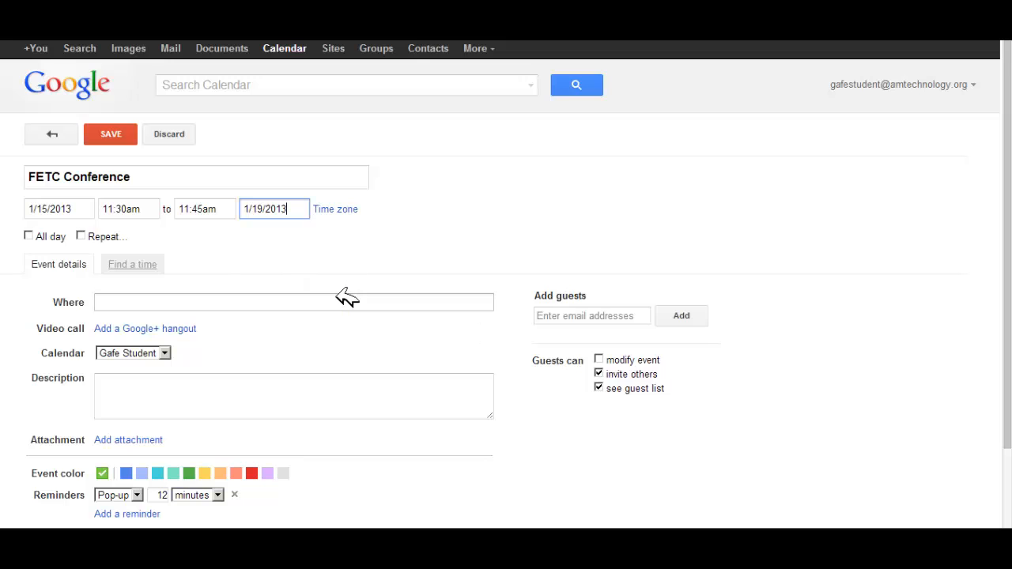
- Make the FETC Conference an all-day event and save it
left_click(30, 236)
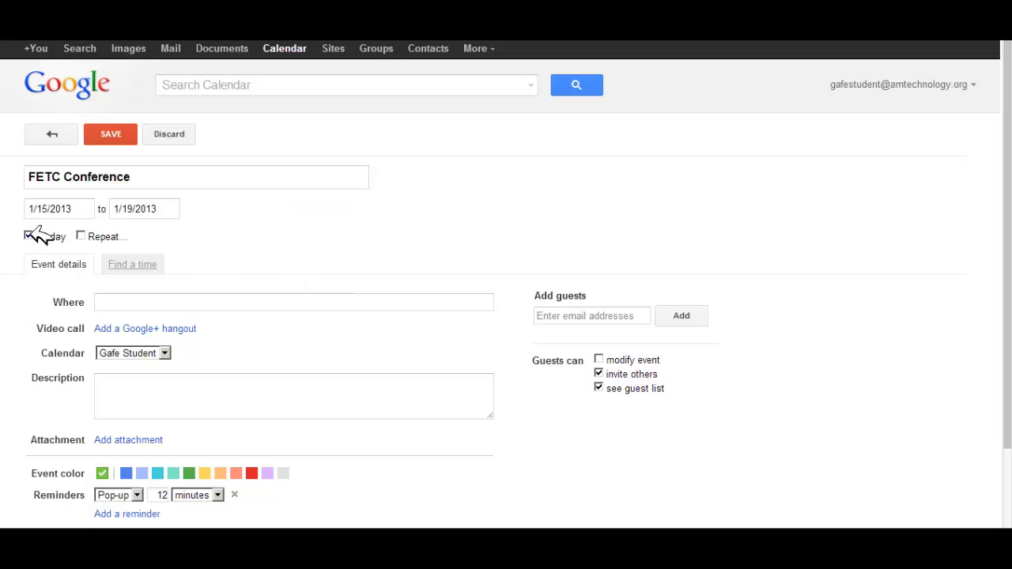
left_click(122, 135)
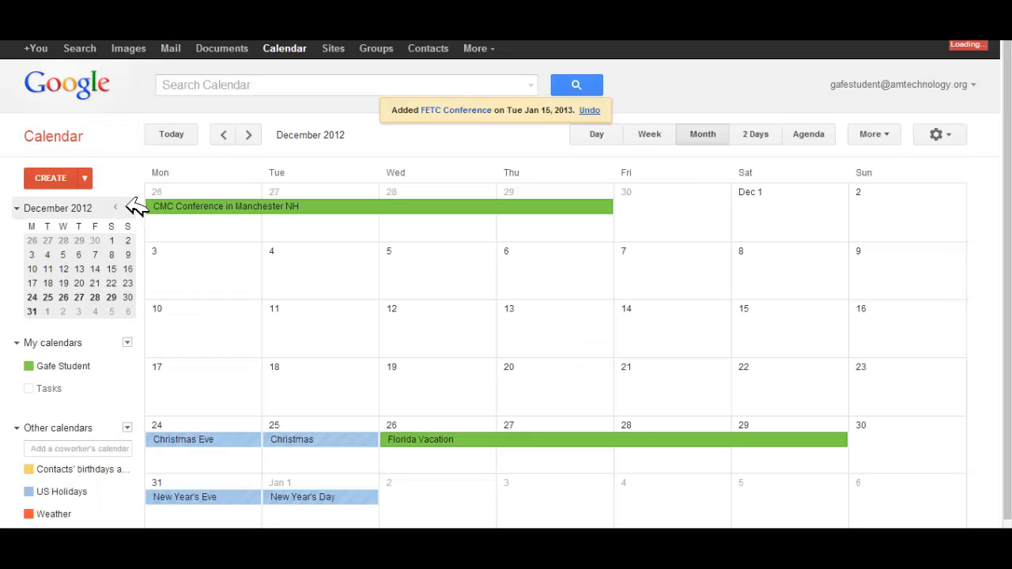
- Collapse the mini calendar and display January 2013 in the main month view
left_click(129, 206)
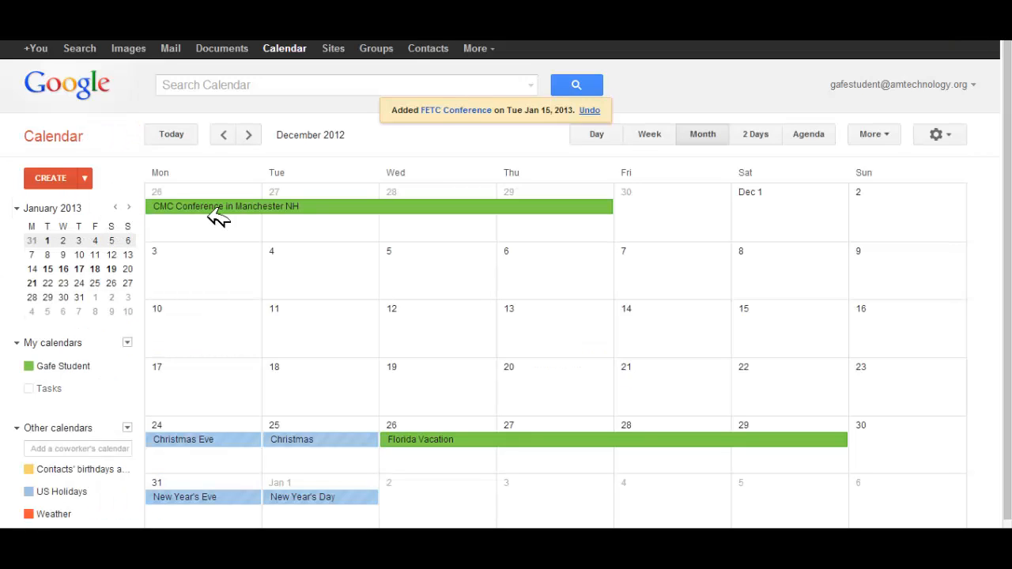
left_click(75, 207)
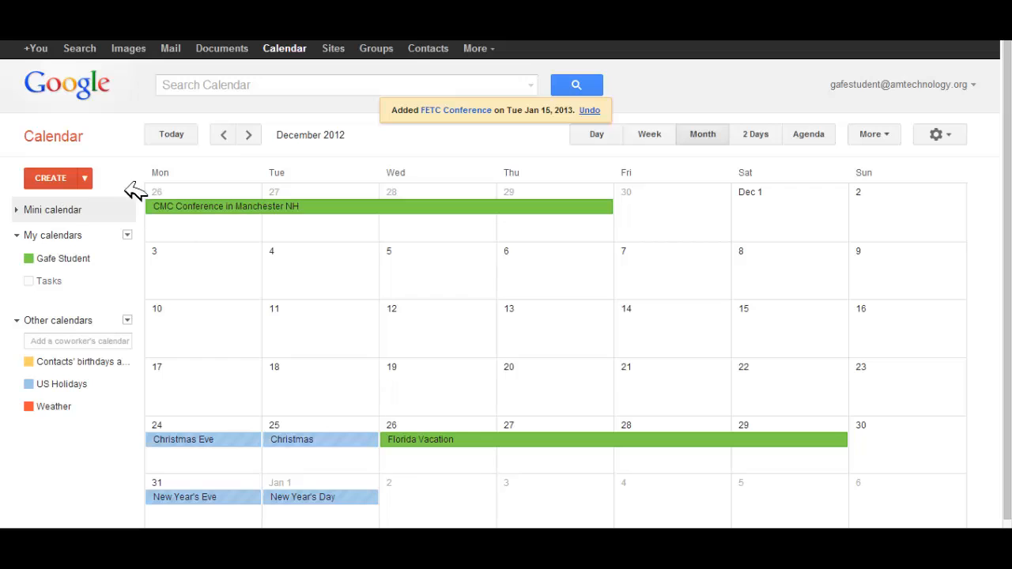
left_click(250, 136)
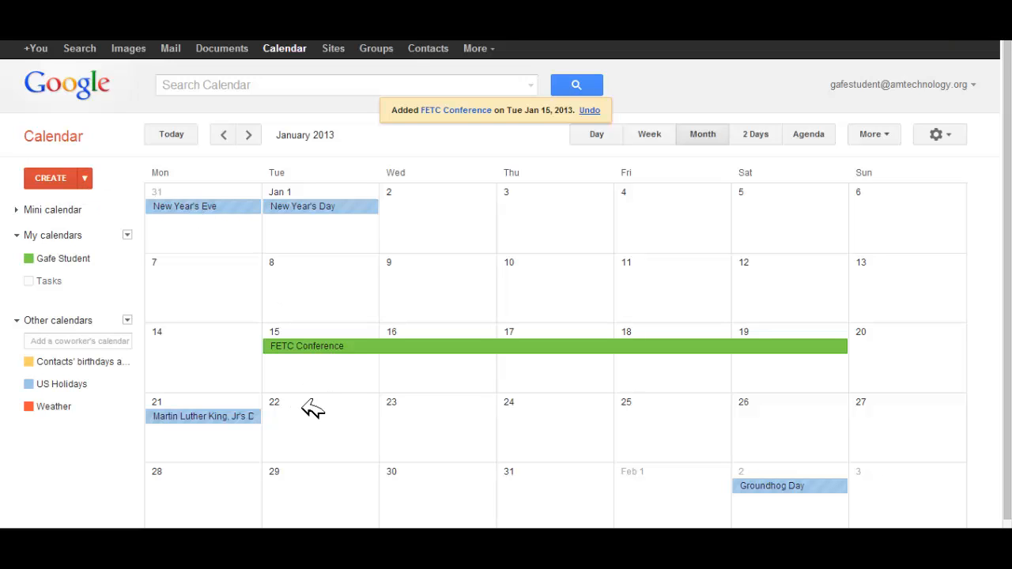
- Create an event with Quick Add using the text "Vacation 1/22/13-1/26/13"
left_click(85, 178)
type("Va")
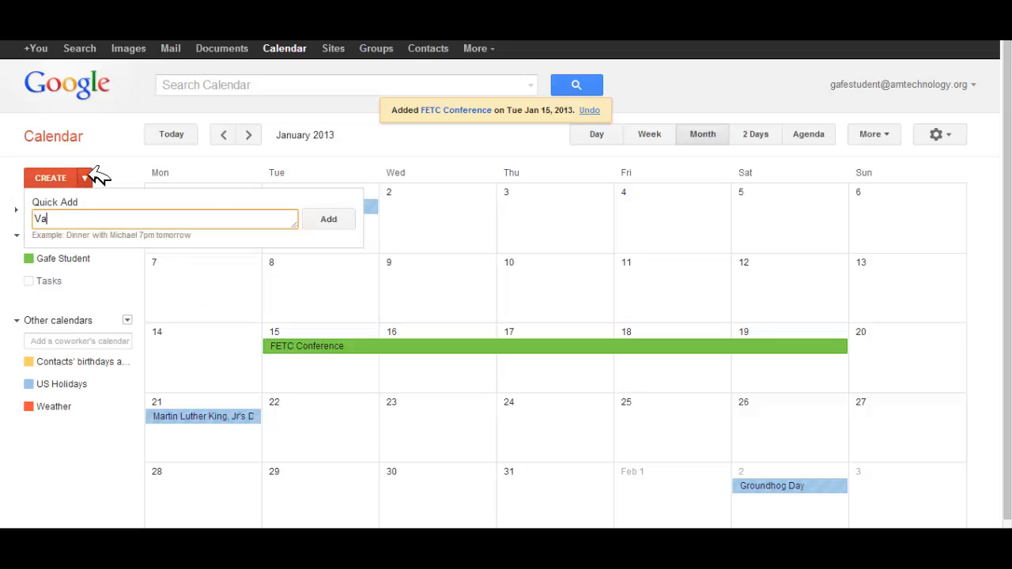
type("caation 1")
key("BackSpace")
key("BackSpace")
key("BackSpace")
type("3")
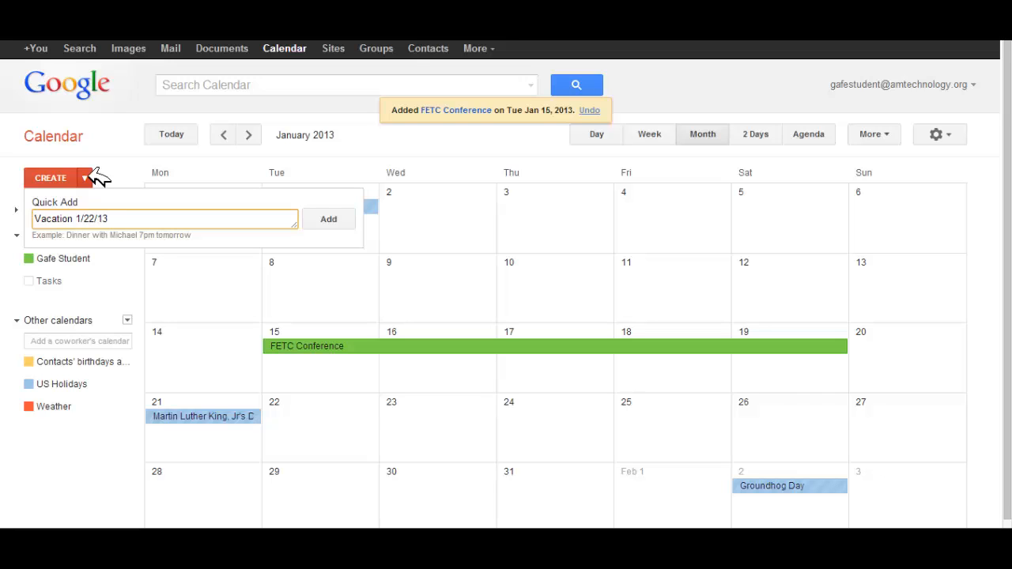
type("-1/26/13")
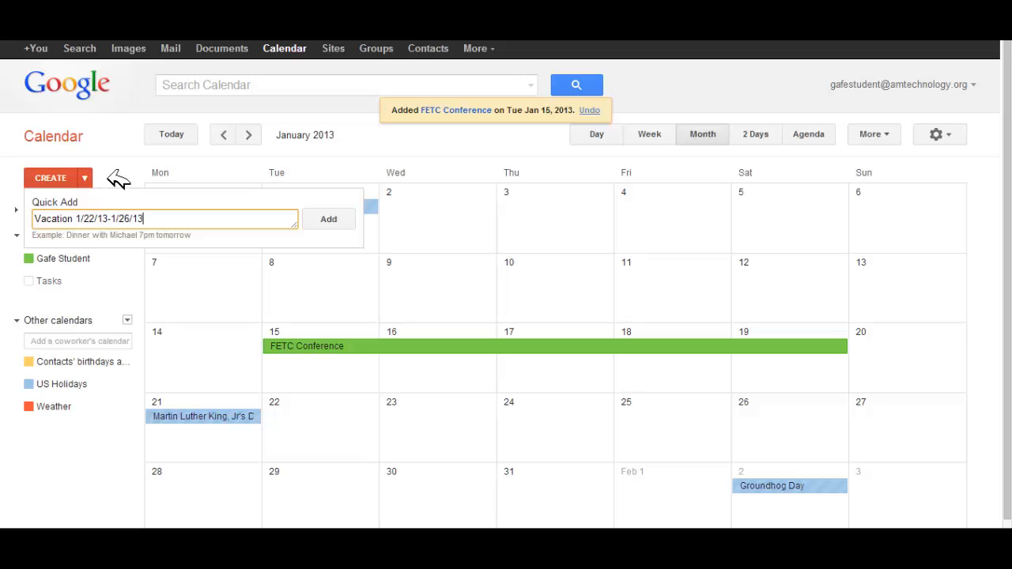
key("Return")
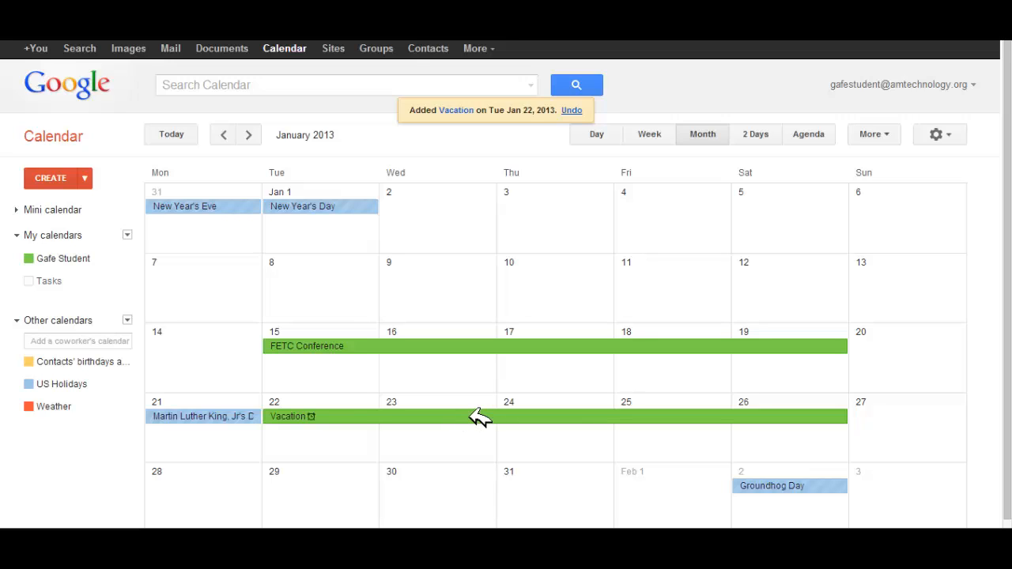
- Edit the January 22 Vacation event to show the calendar owner as Busy and save the change
left_click(414, 414)
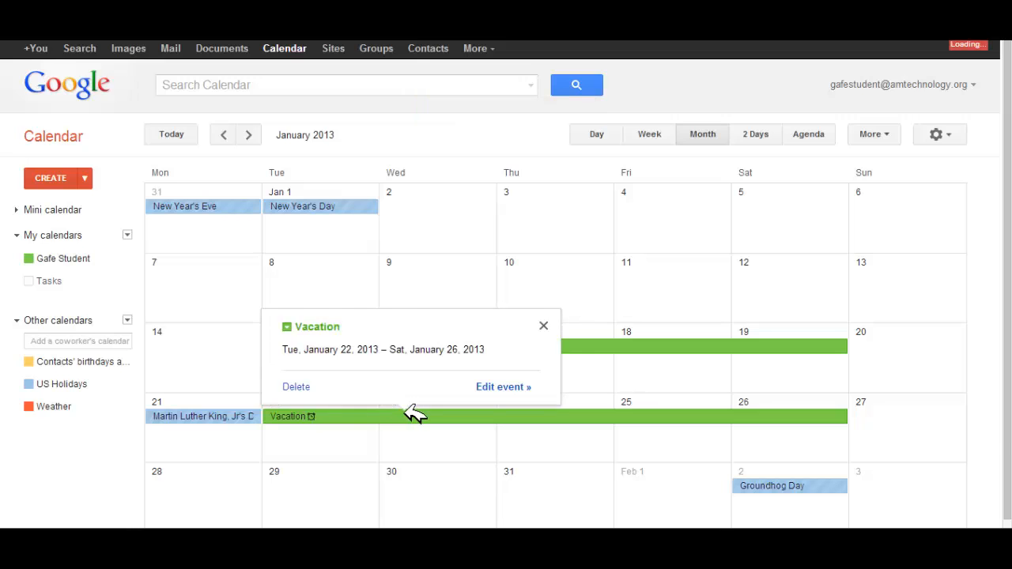
left_click(412, 411)
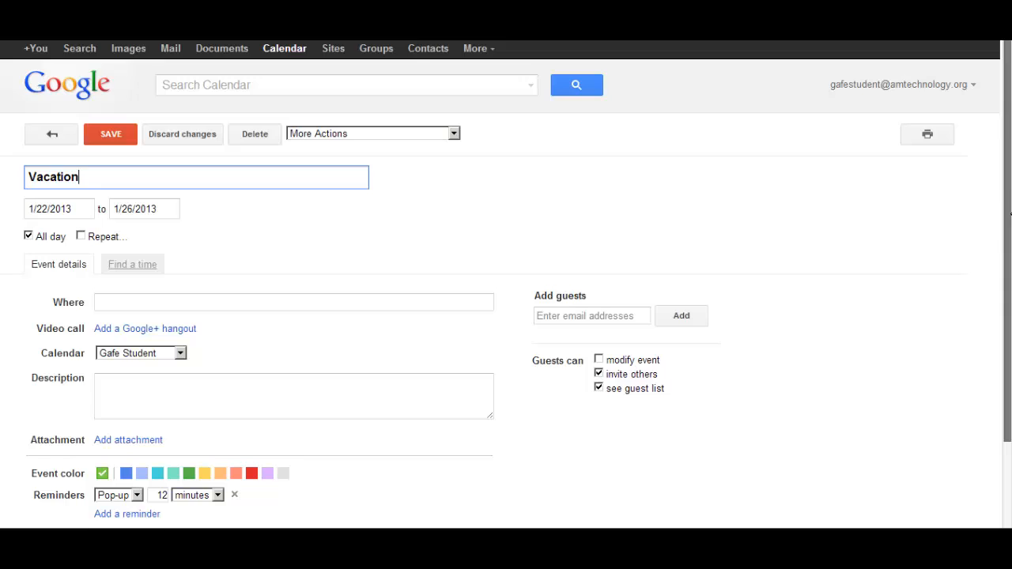
scroll(1010, 213, "down", 3)
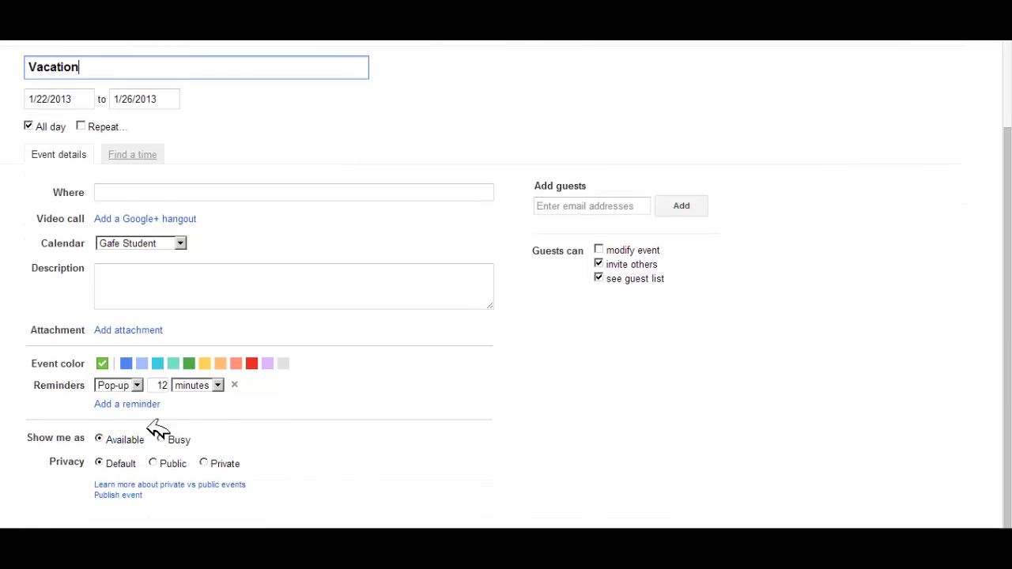
left_click(161, 439)
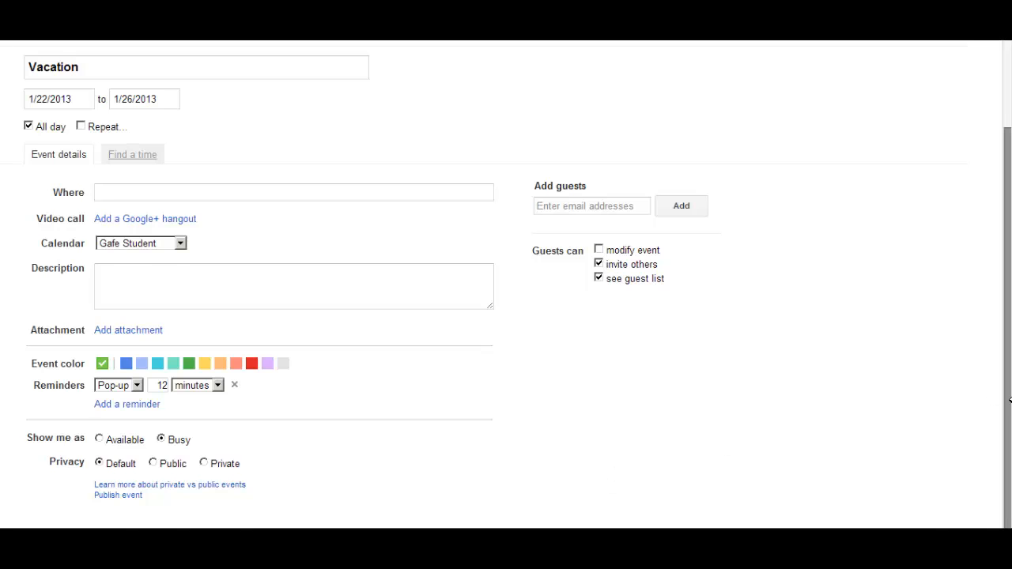
scroll(1010, 401, "up", 3)
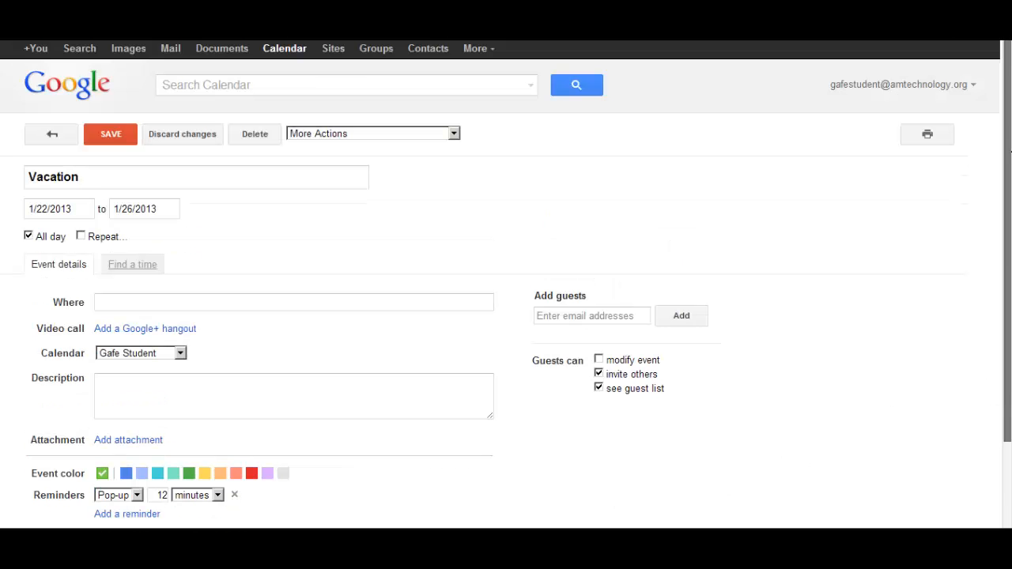
left_click(102, 135)
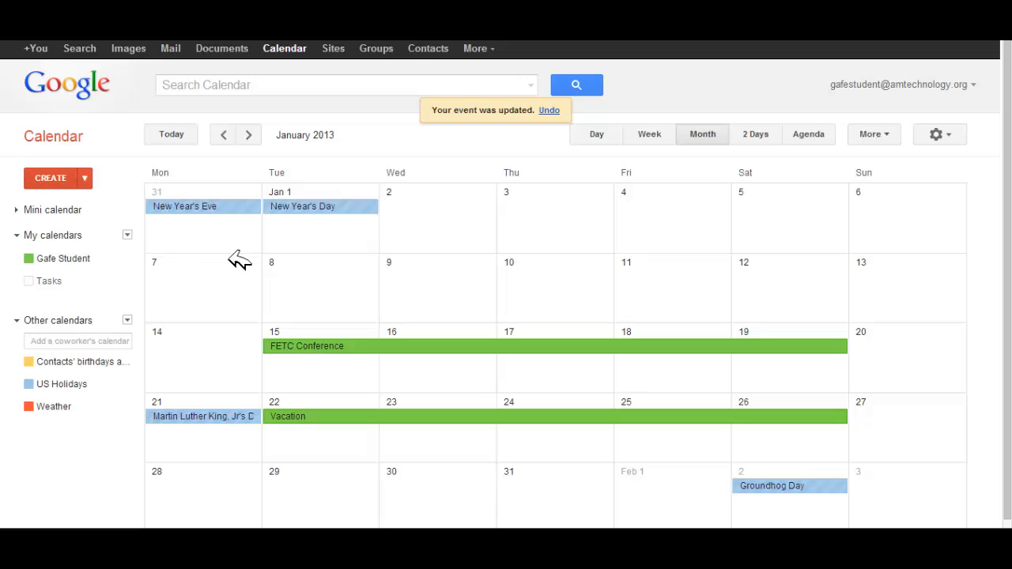
- View the calendar by week and by day, and return to the month view of January 2013
left_click(650, 134)
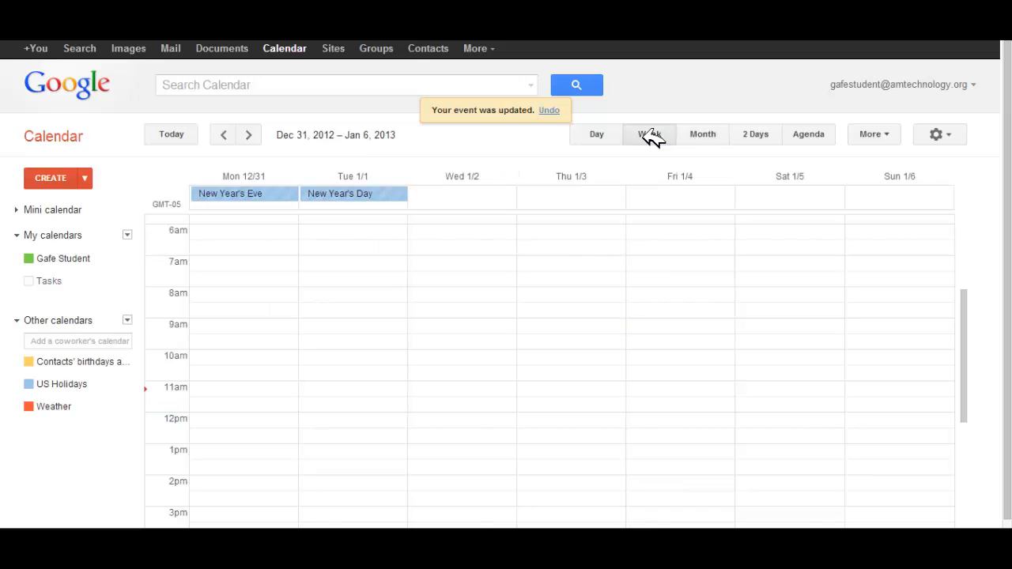
left_click(597, 136)
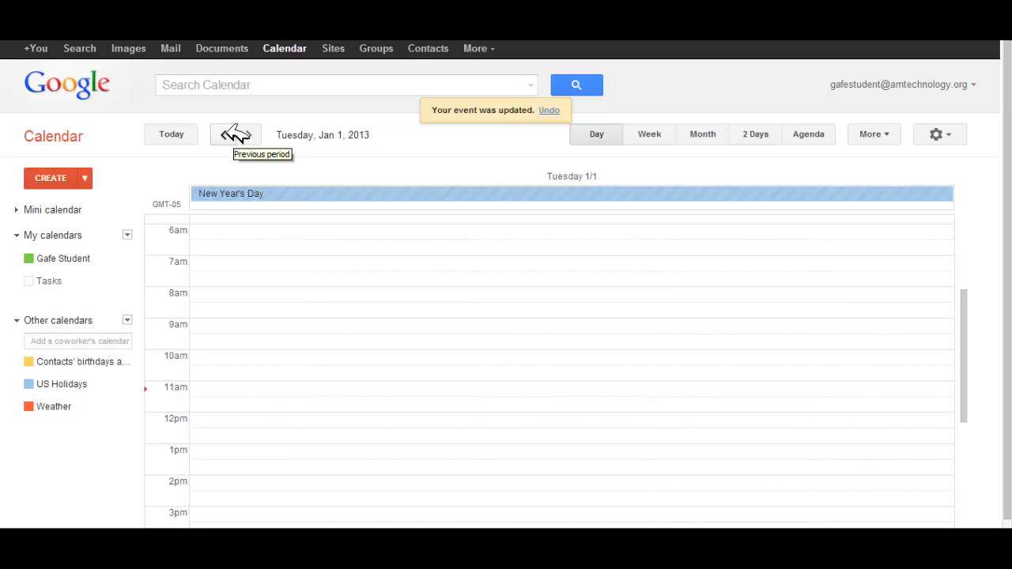
left_click(703, 136)
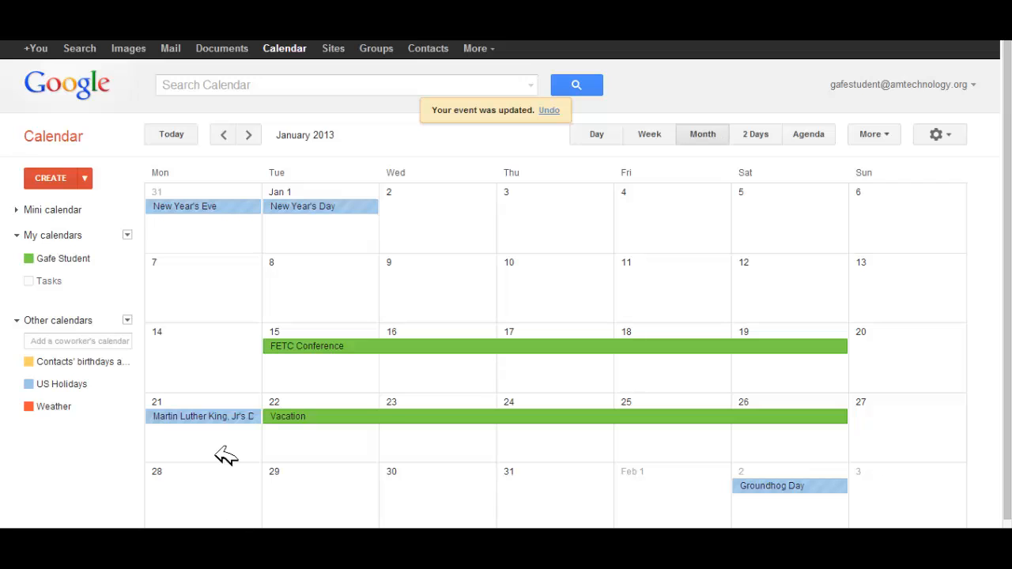
right_click(243, 544)
left_click(243, 544)
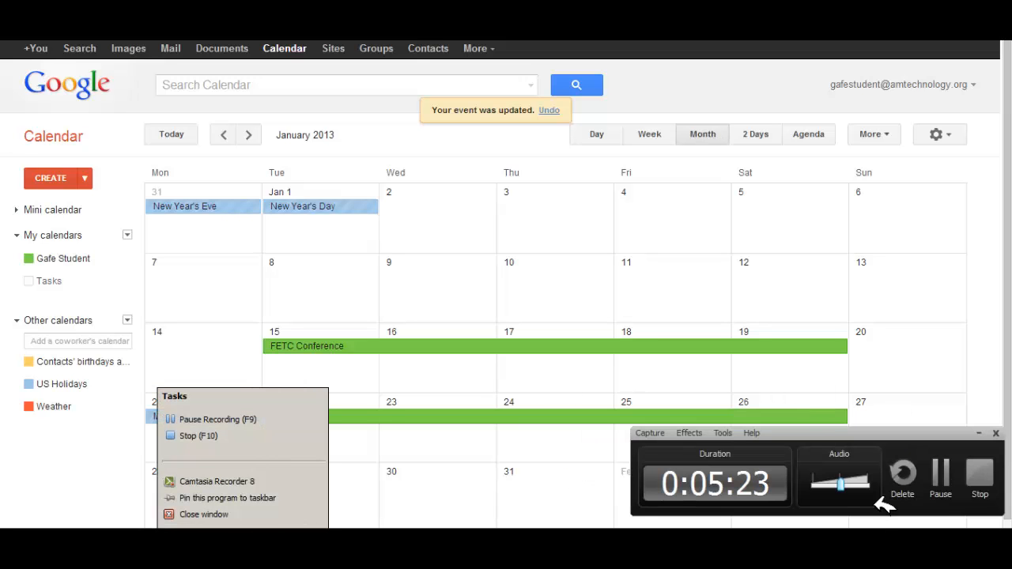